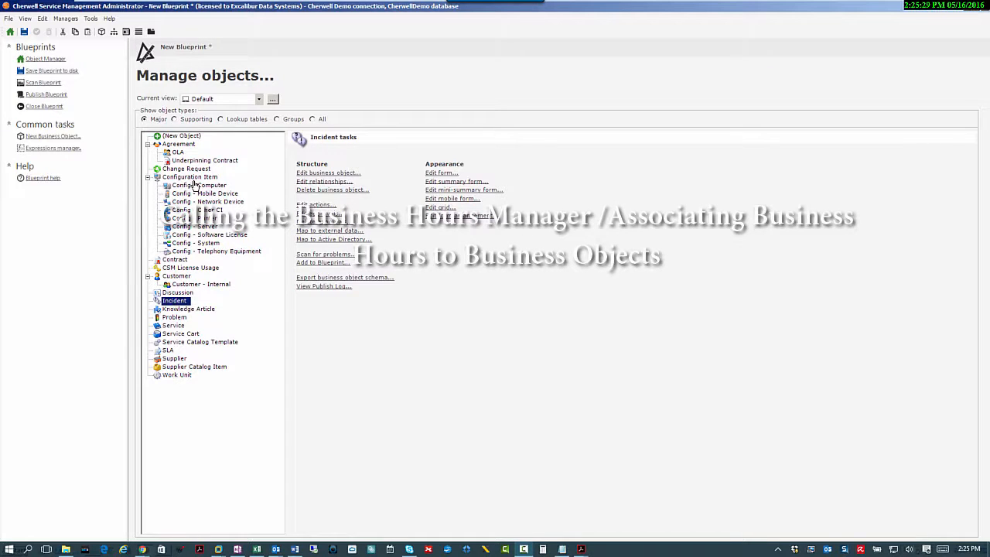
# Change the Task supporting object's type to Major in its business object properties and save the change to the blueprint.
pyautogui.click(179, 121)
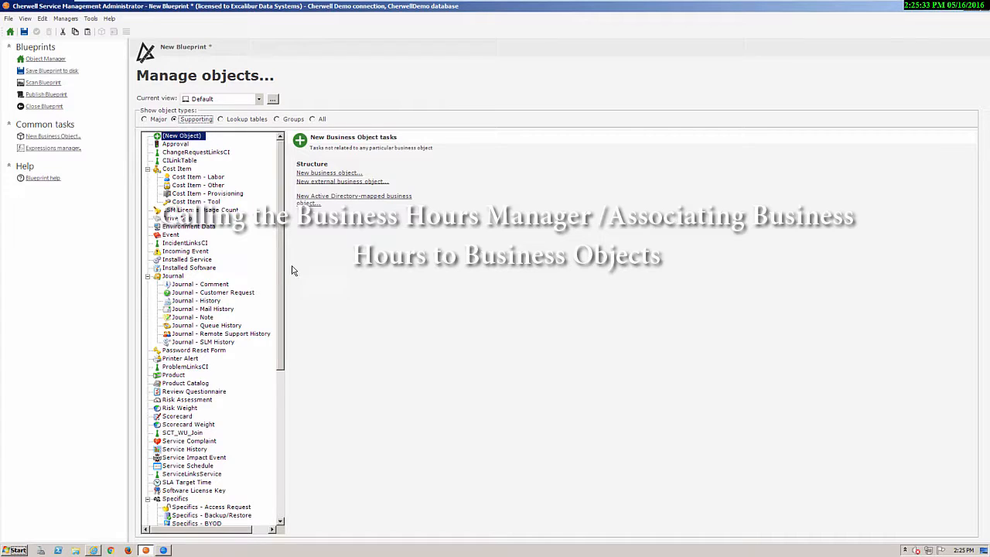
pyautogui.moveTo(281, 266); pyautogui.dragTo(286, 440)
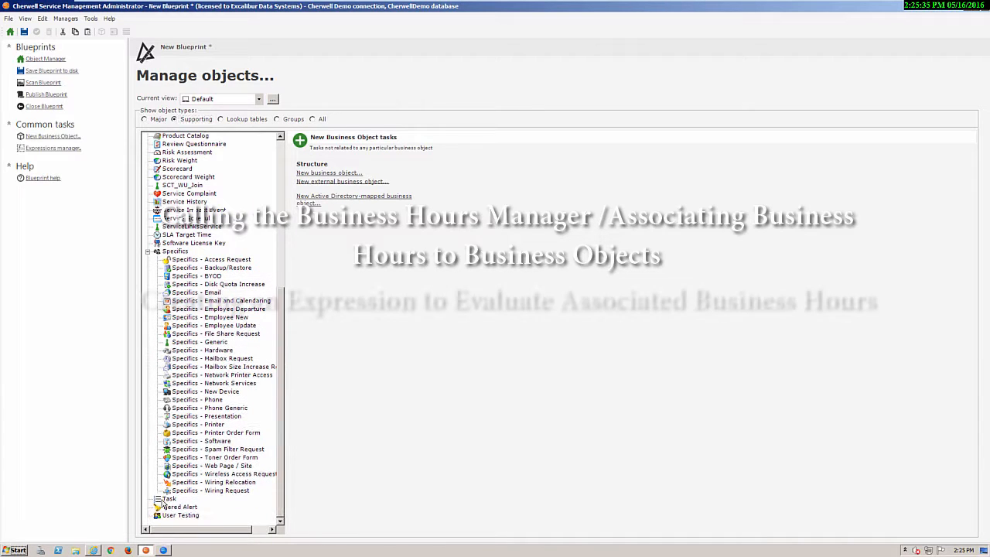
pyautogui.click(167, 499)
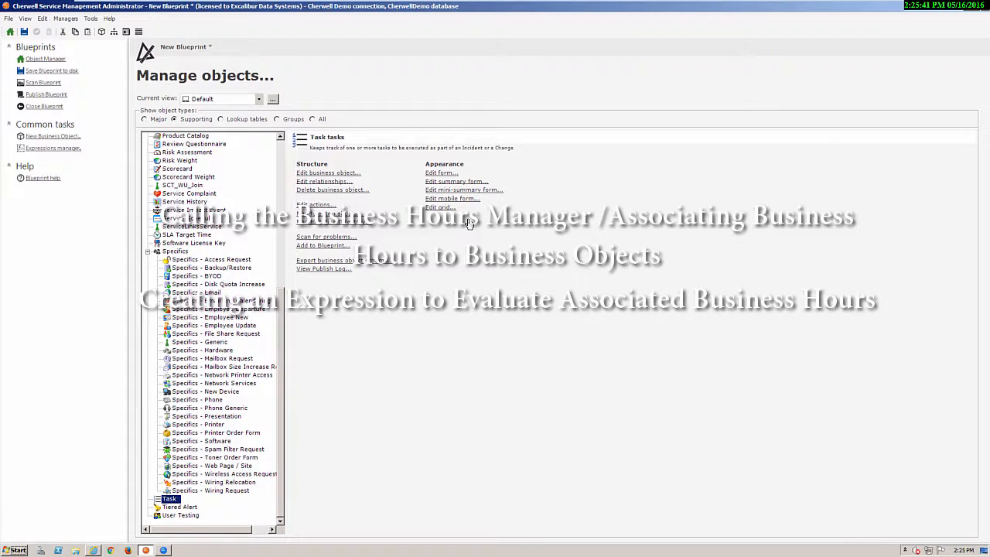
pyautogui.click(345, 174)
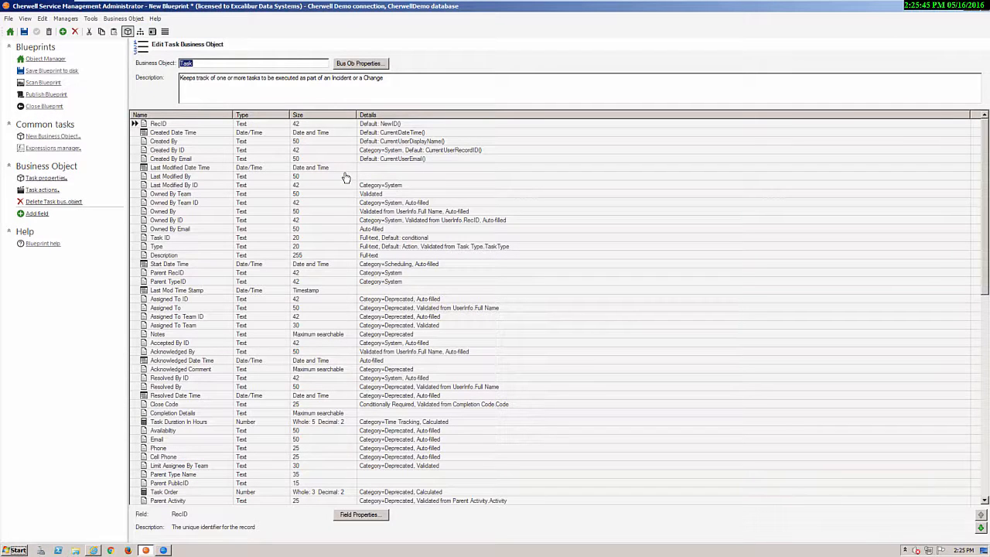
pyautogui.click(364, 66)
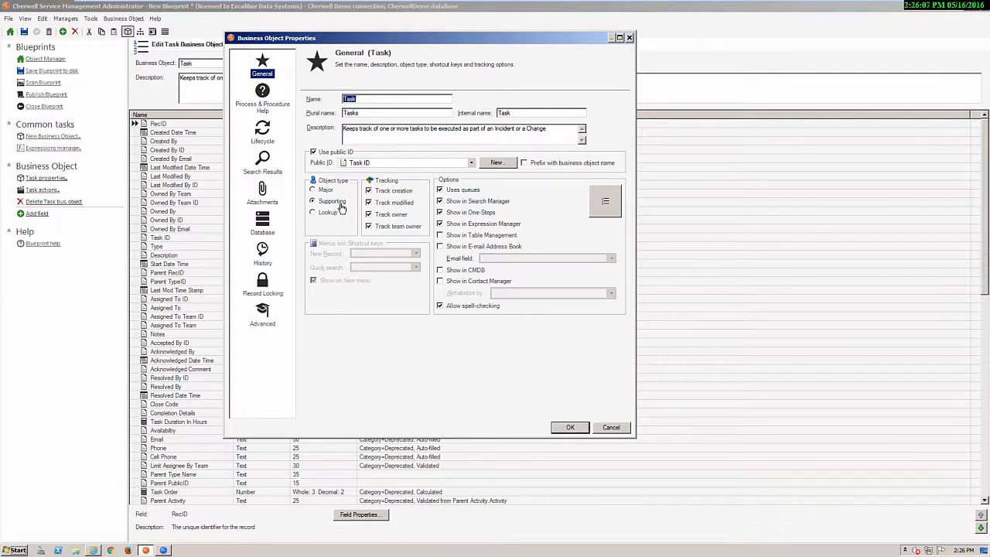
pyautogui.click(325, 190)
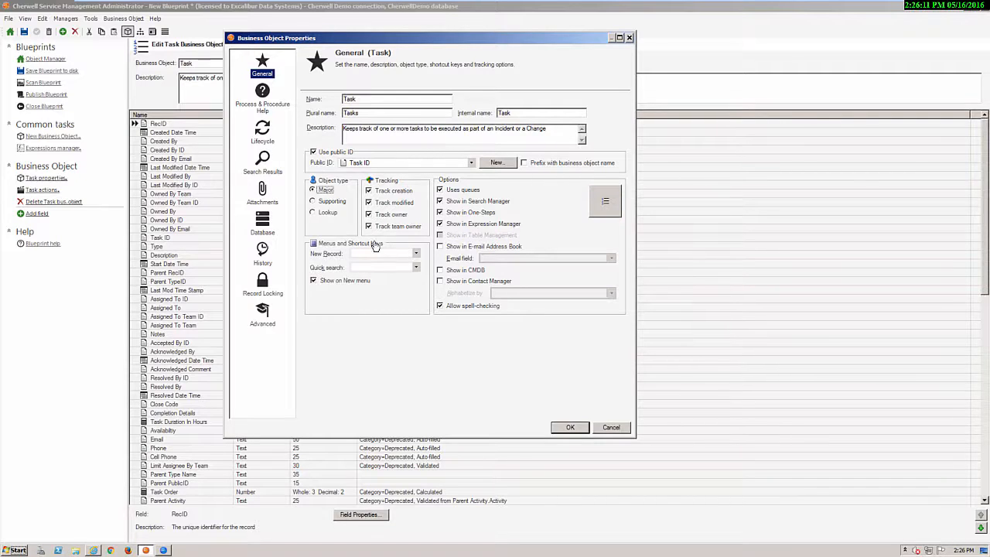
pyautogui.click(569, 429)
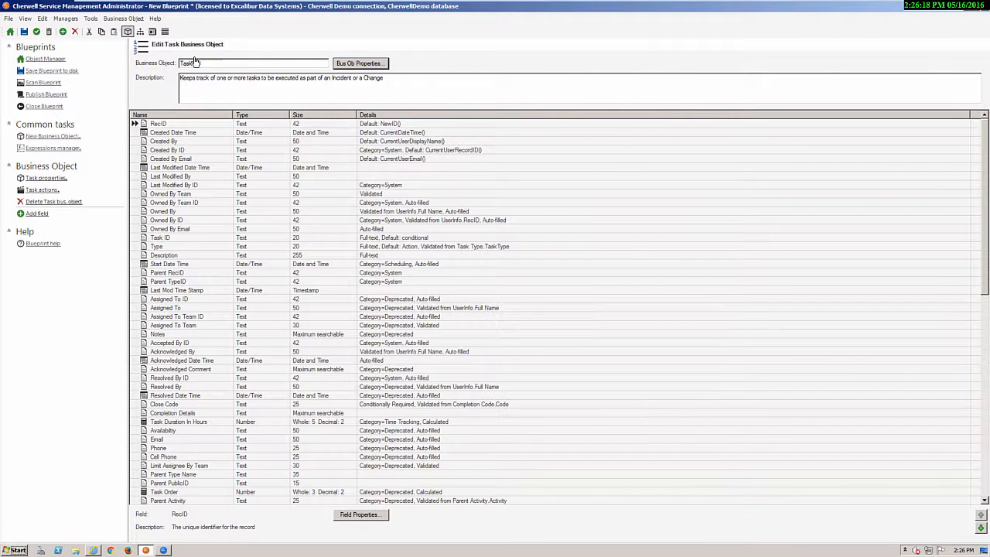
pyautogui.click(36, 33)
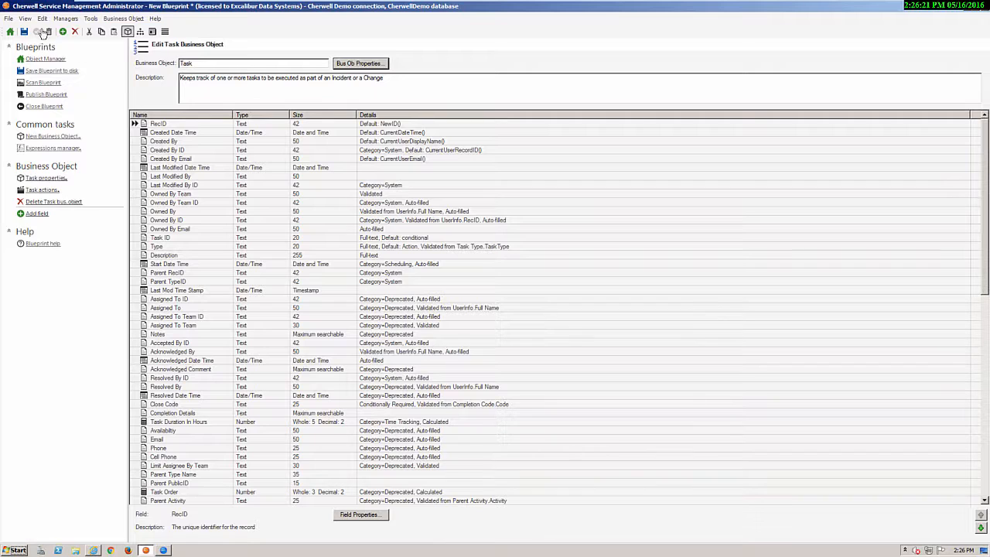
# Add the Task Links Work Unit relationship as a Work Unit tab after Change Request in the Task form arrangement.
pyautogui.click(44, 61)
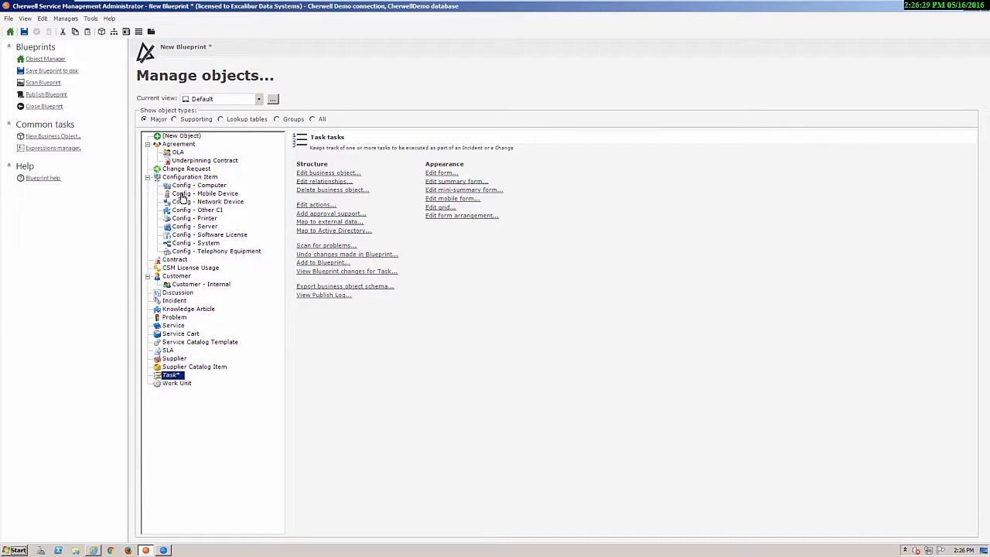
pyautogui.click(462, 216)
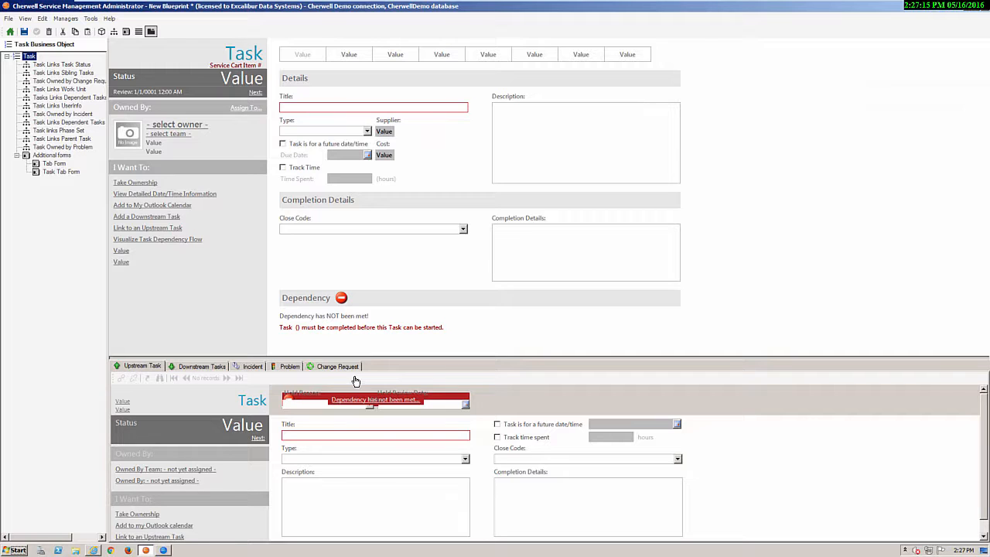
pyautogui.moveTo(108, 155); pyautogui.dragTo(157, 161)
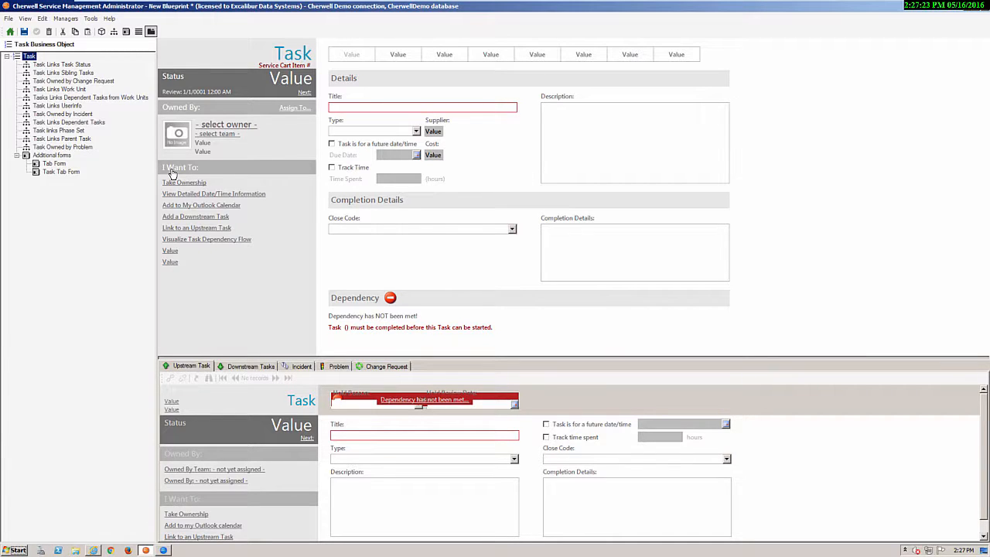
pyautogui.click(54, 107)
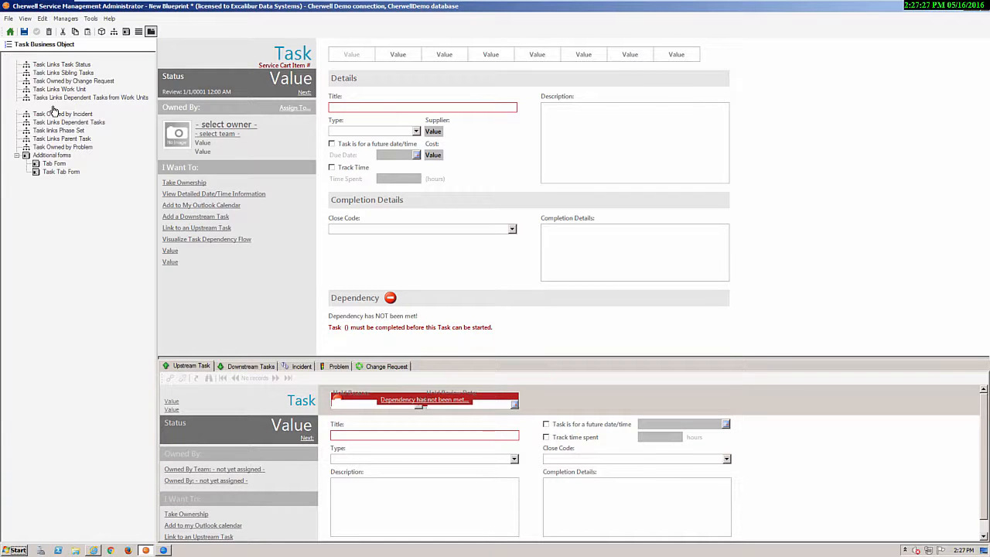
pyautogui.click(52, 90)
pyautogui.moveTo(53, 92); pyautogui.dragTo(428, 372)
pyautogui.click(428, 366)
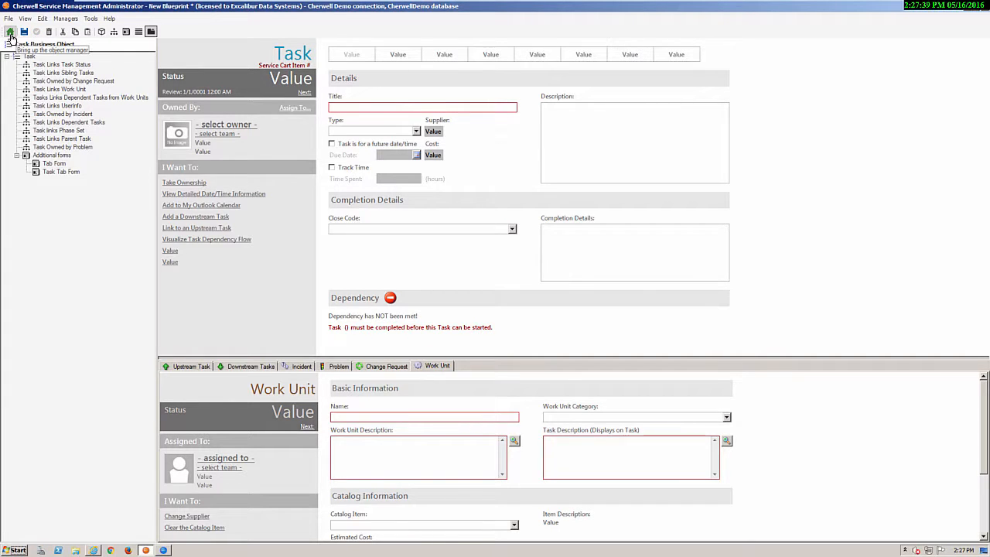
# Set the Task object's type back to Supporting in its business object properties and save the change.
pyautogui.click(10, 31)
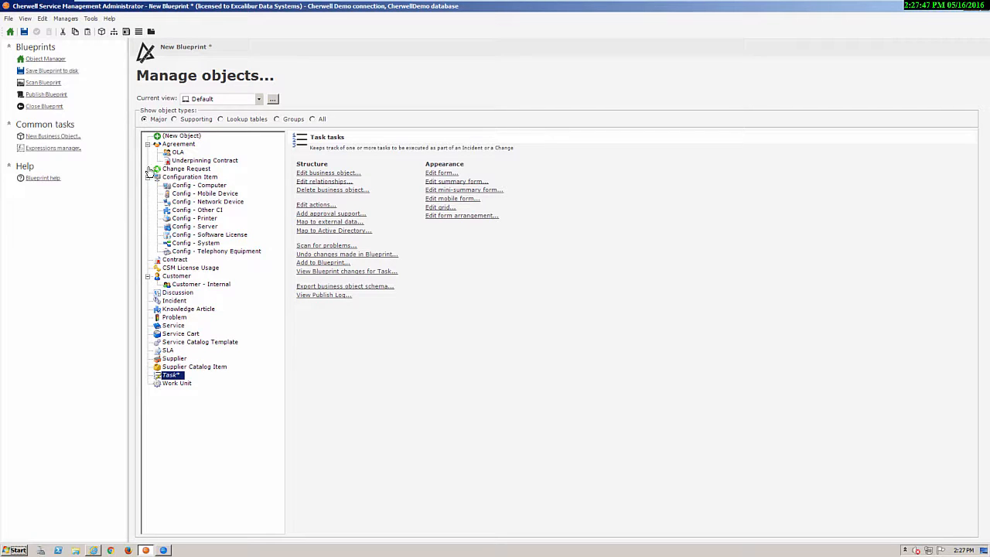
pyautogui.click(324, 174)
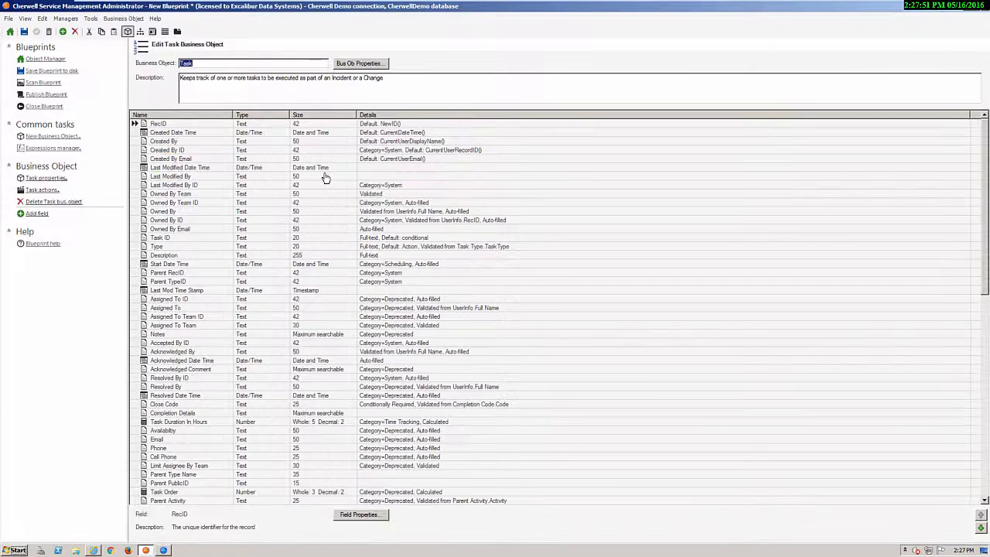
pyautogui.click(361, 63)
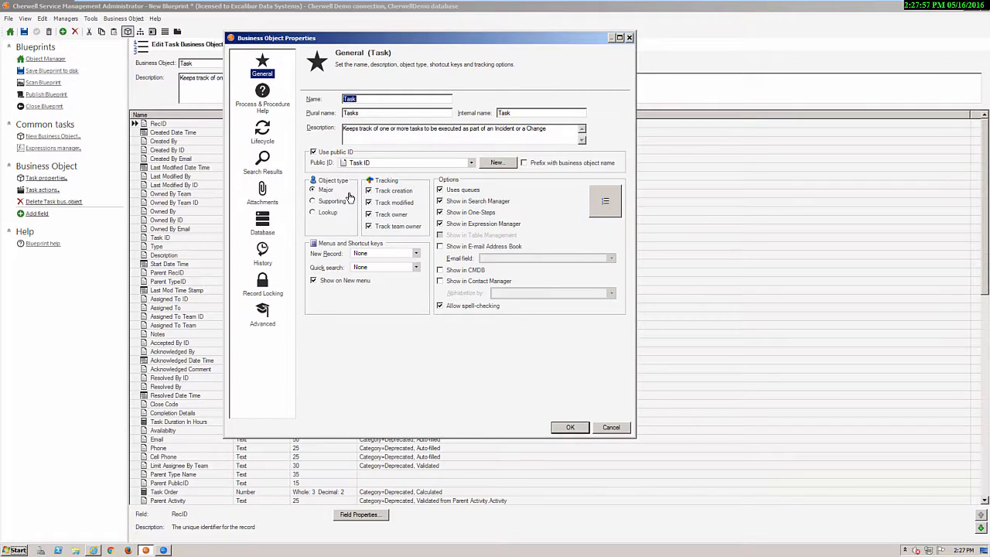
pyautogui.click(329, 202)
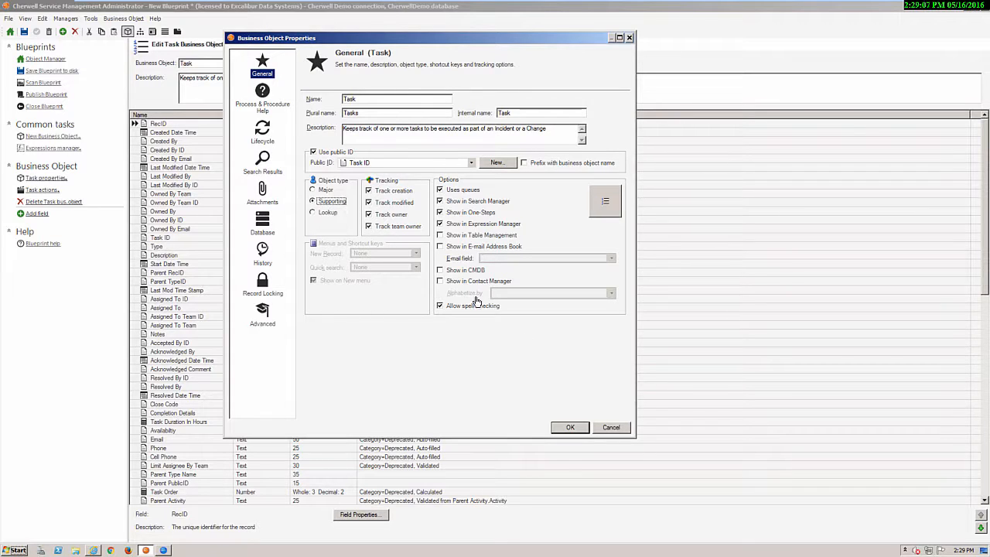
pyautogui.click(570, 428)
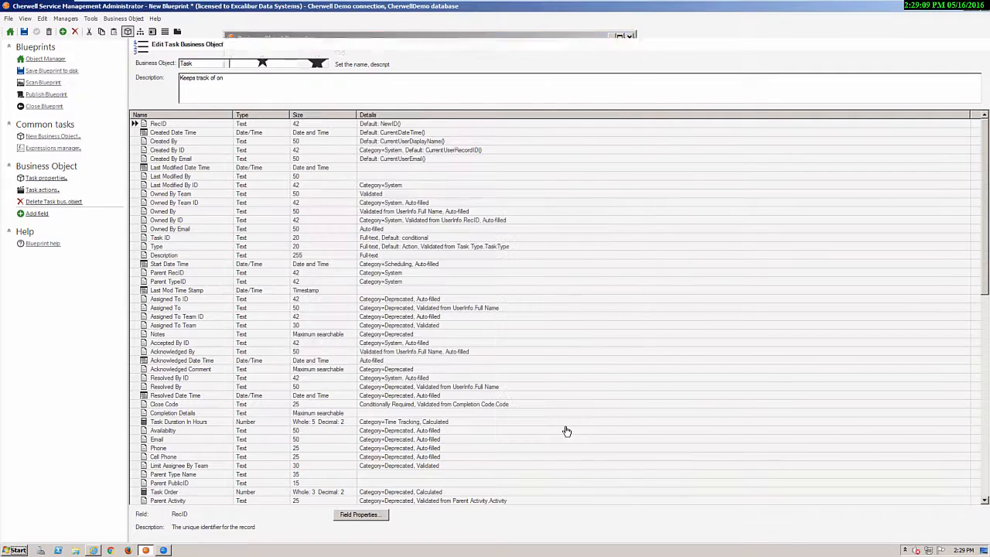
pyautogui.click(37, 33)
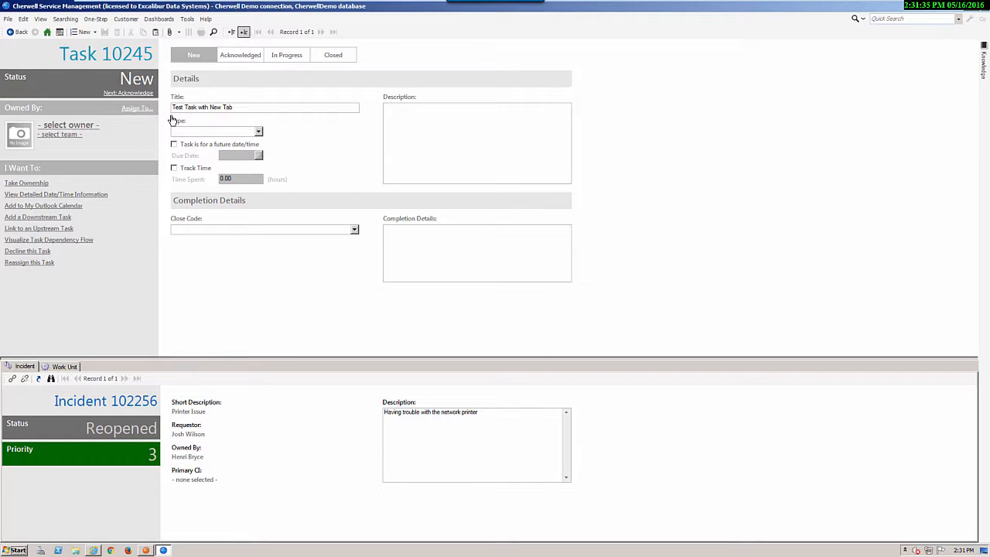
# View the Work Unit tab of the task "Test Task with New Tab" in Cherwell Service Management.
pyautogui.click(64, 367)
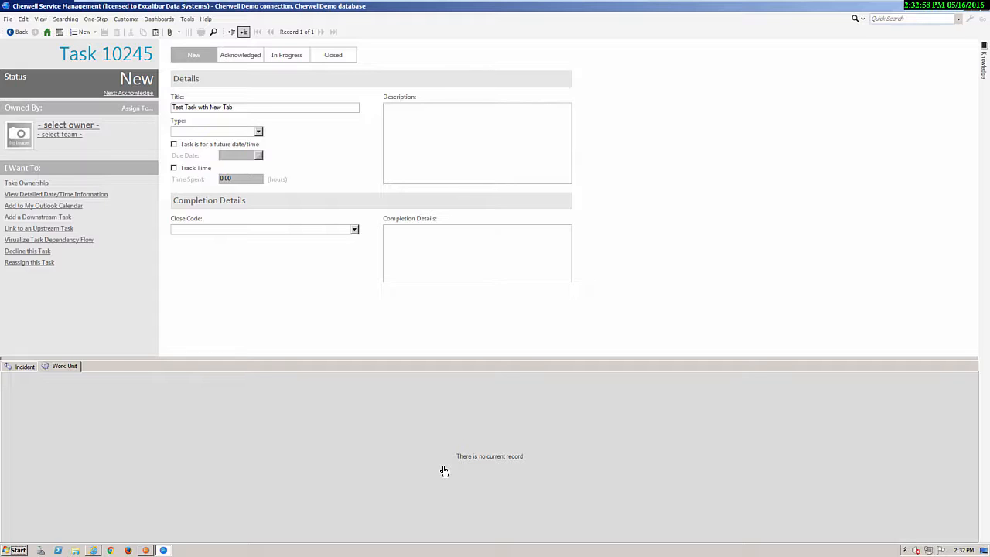
# Create a new blueprint in Cherwell Service Management Administrator, with the Task object's type set to Major, and open its form arrangement.
pyautogui.click(146, 551)
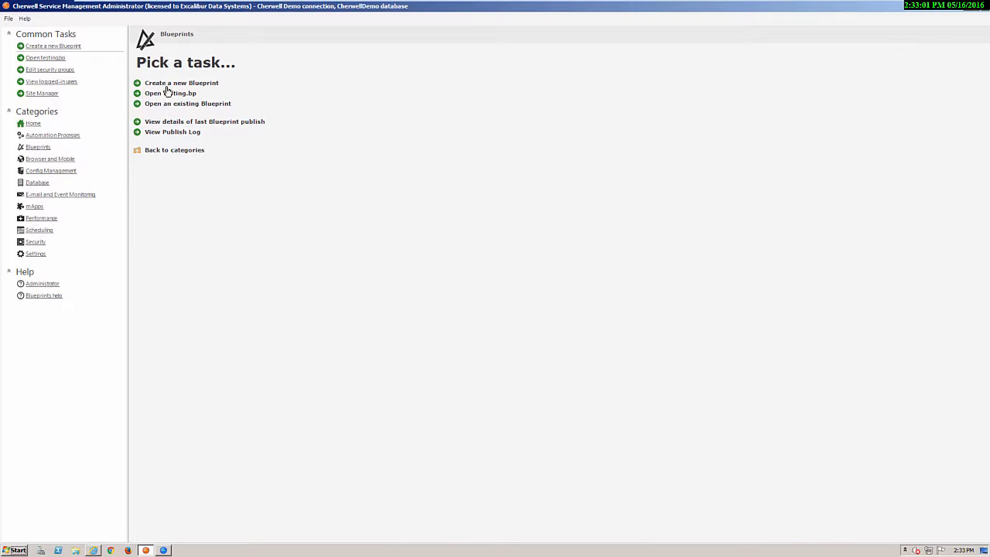
pyautogui.click(171, 84)
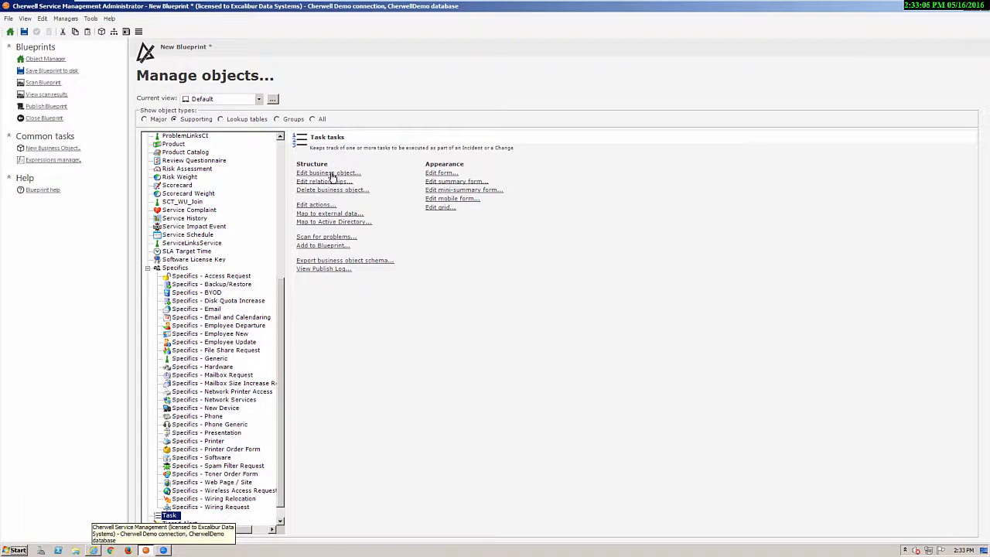
pyautogui.click(328, 173)
pyautogui.click(358, 63)
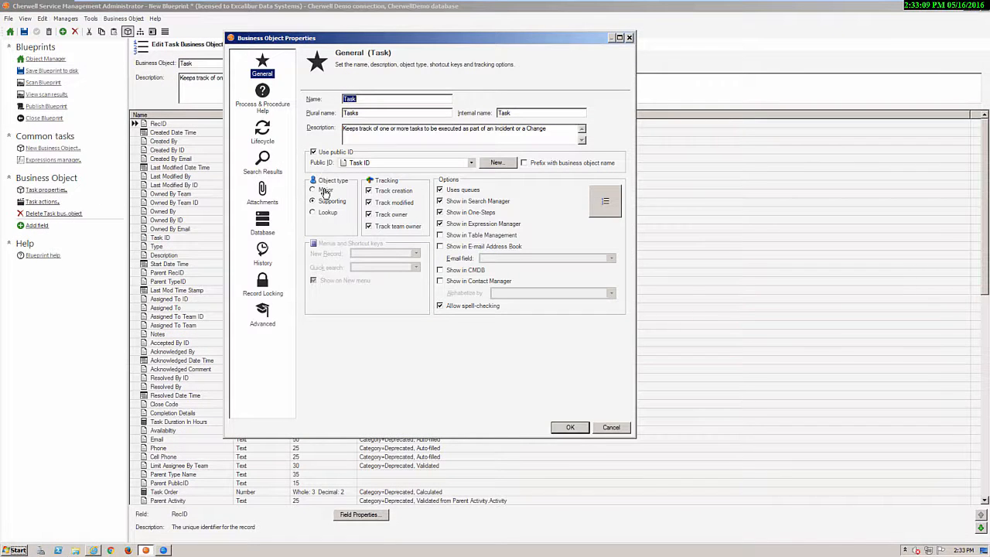
pyautogui.click(569, 427)
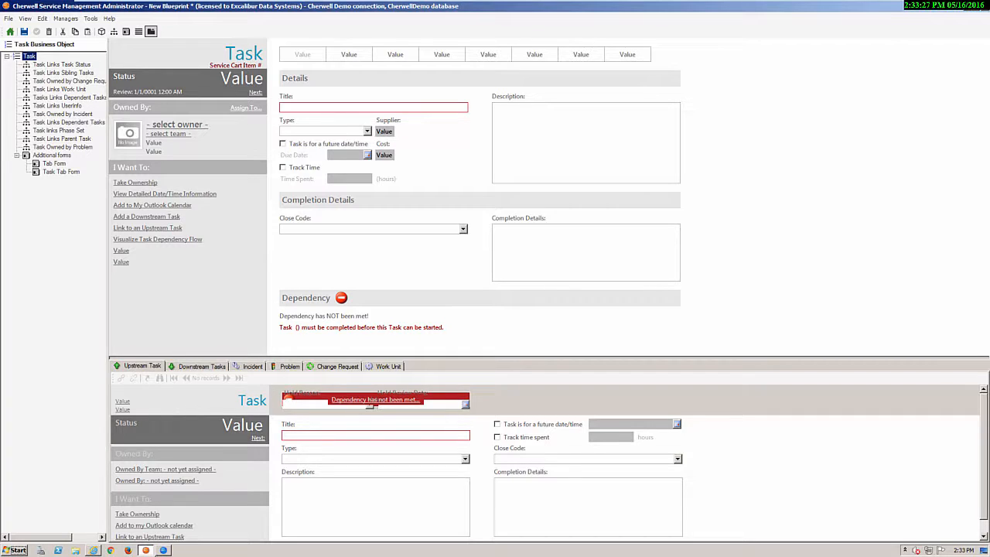
# Switch to Cherwell Service Management to compare the test task's Incident and Work Unit tabs, then return to the Administrator's form arrangement.
pyautogui.click(164, 550)
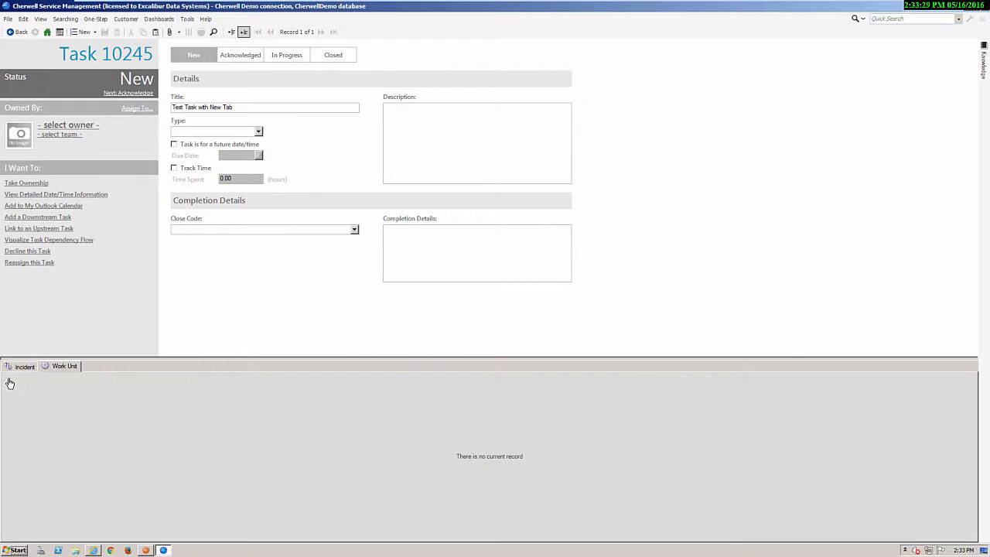
pyautogui.click(23, 369)
pyautogui.click(54, 370)
pyautogui.click(24, 370)
pyautogui.click(61, 369)
pyautogui.click(26, 370)
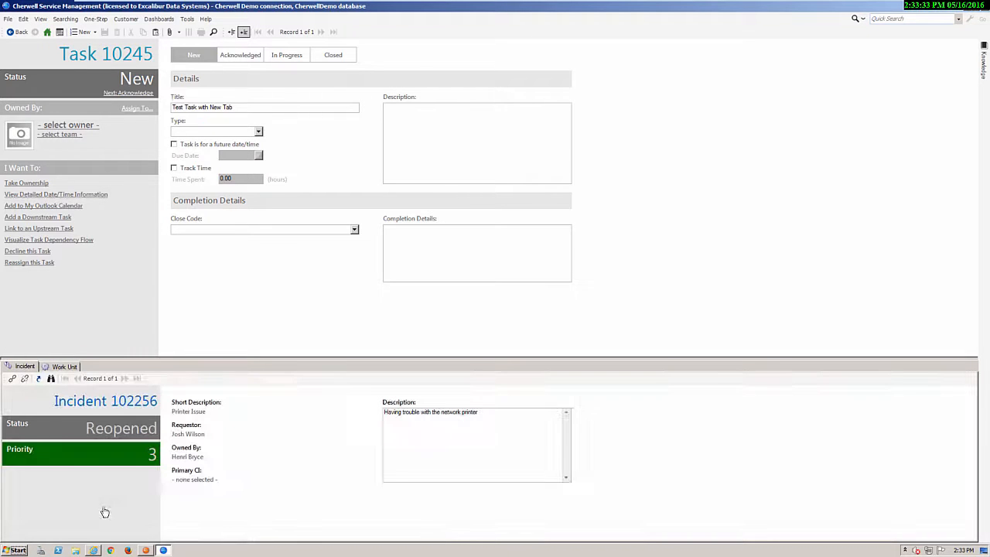
pyautogui.click(145, 550)
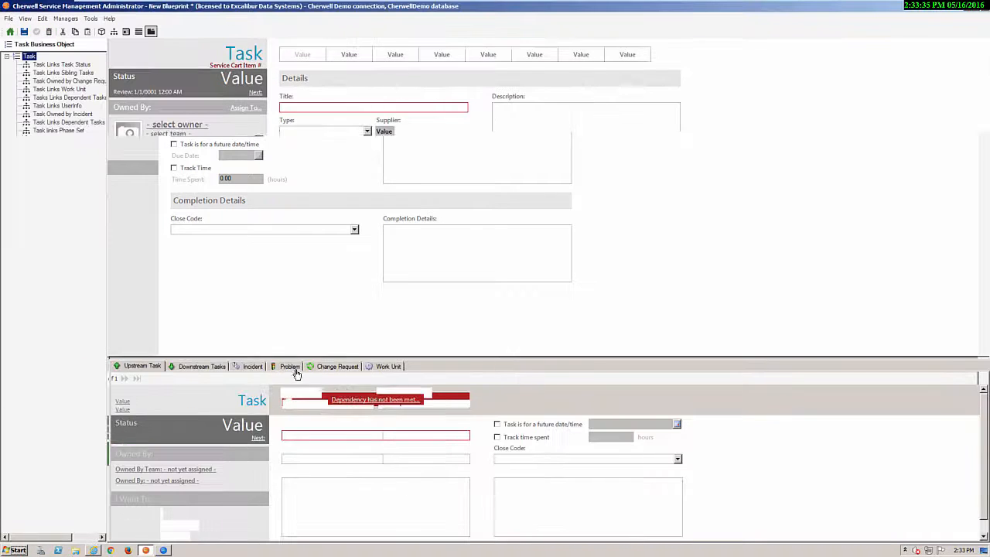